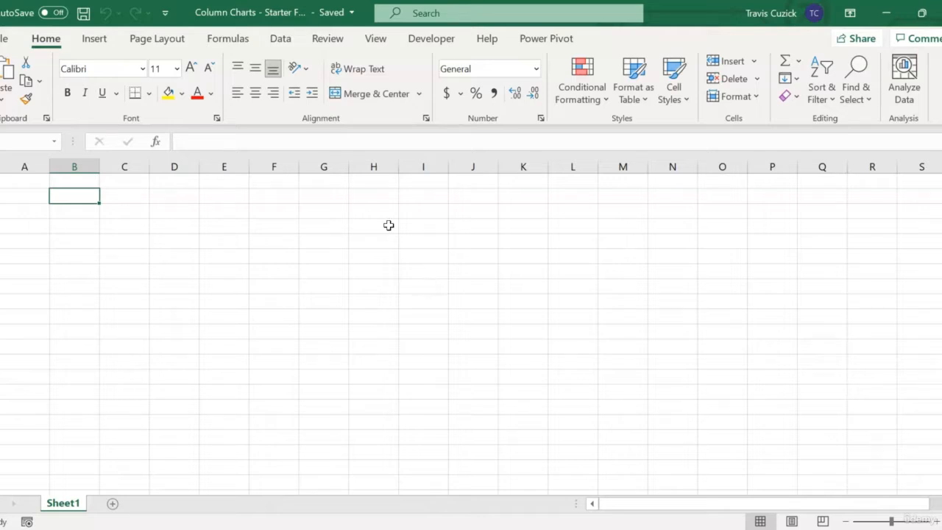
# Insert a PivotChart based on the workbook's Data Model at cell B2 of the existing Sheet1 worksheet.
pyautogui.click(95, 38)
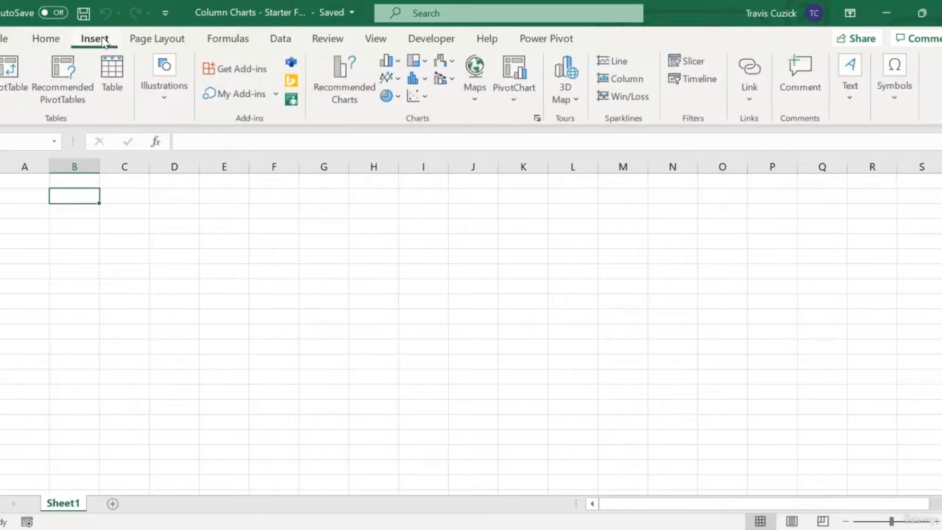
pyautogui.click(524, 103)
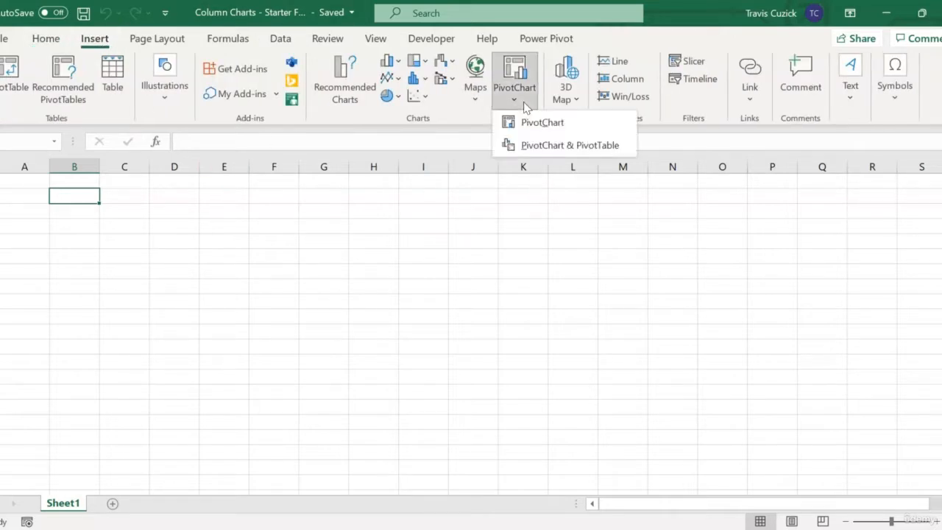
pyautogui.click(595, 128)
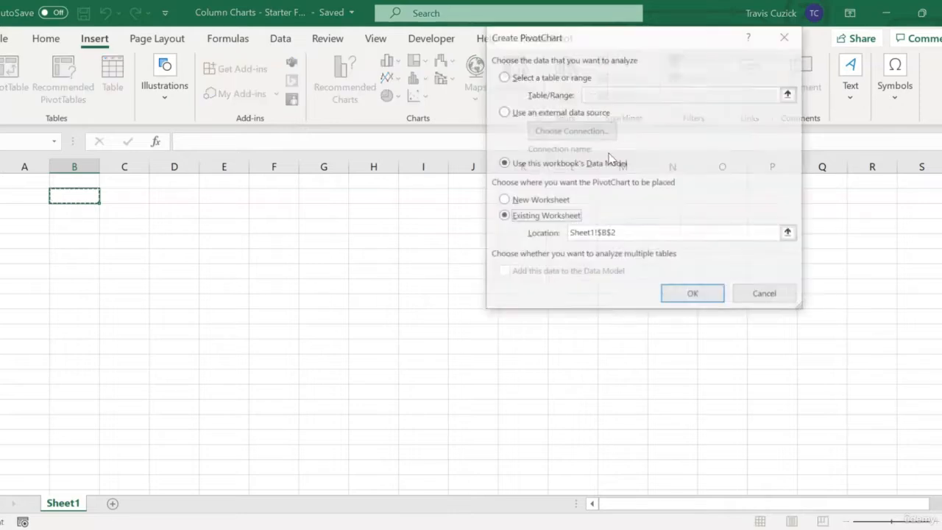
pyautogui.click(695, 296)
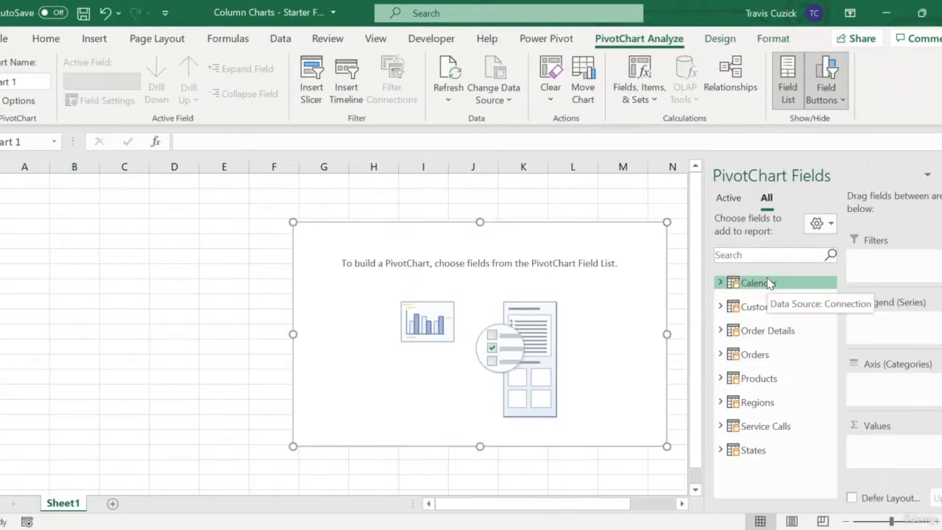
# Add the # Line Items Sold measure from the Order Details table to the PivotChart's values.
pyautogui.click(720, 331)
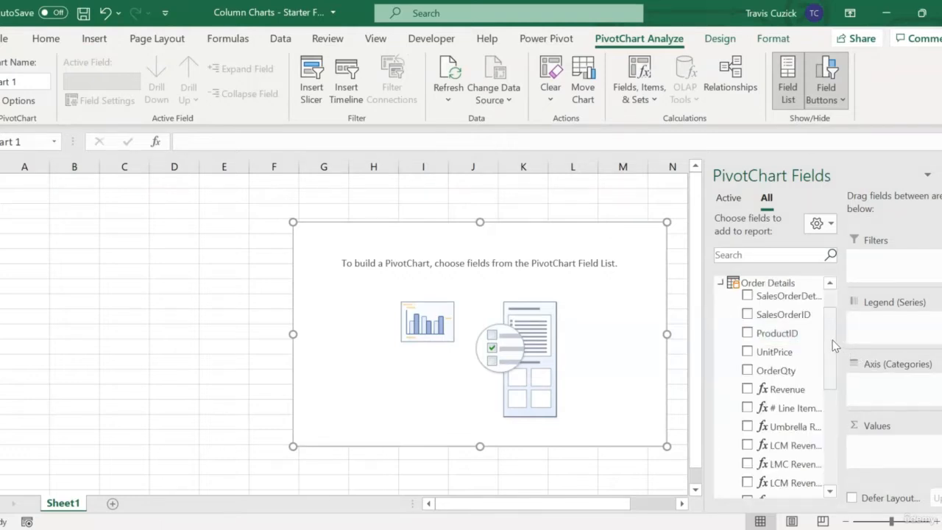
pyautogui.moveTo(799, 412); pyautogui.dragTo(898, 447)
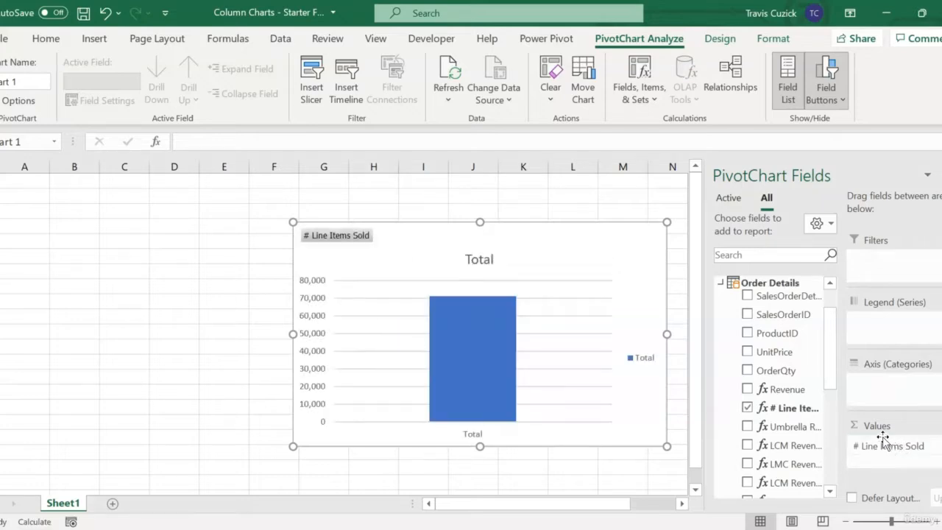
pyautogui.scroll(2, 736, 339)
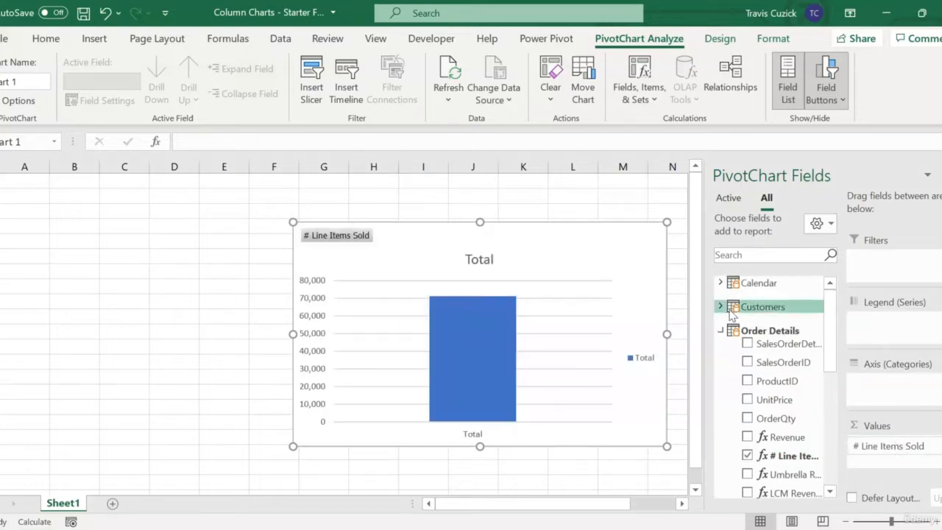
pyautogui.click(723, 331)
# Add the Year and Month fields from the Calendar table to the PivotChart's category axis.
pyautogui.click(721, 283)
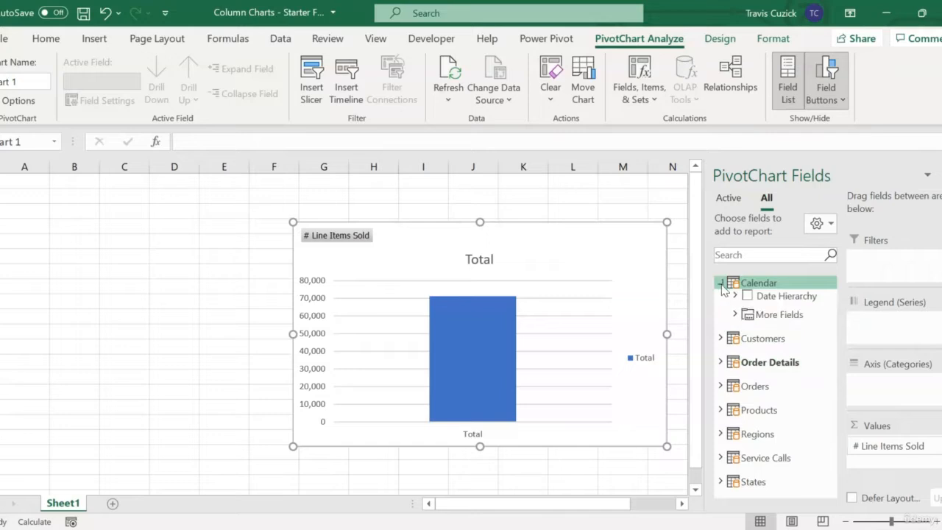
pyautogui.click(735, 314)
pyautogui.moveTo(780, 346); pyautogui.dragTo(894, 385)
pyautogui.moveTo(809, 383); pyautogui.dragTo(893, 398)
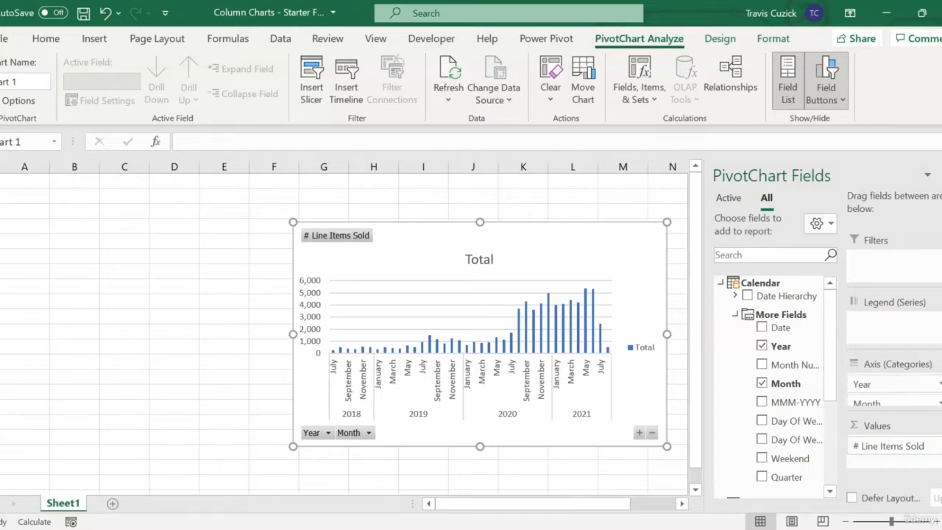
# Replace Month with the Calendar table's Quarter field below Year on the category axis.
pyautogui.click(904, 402)
pyautogui.click(854, 365)
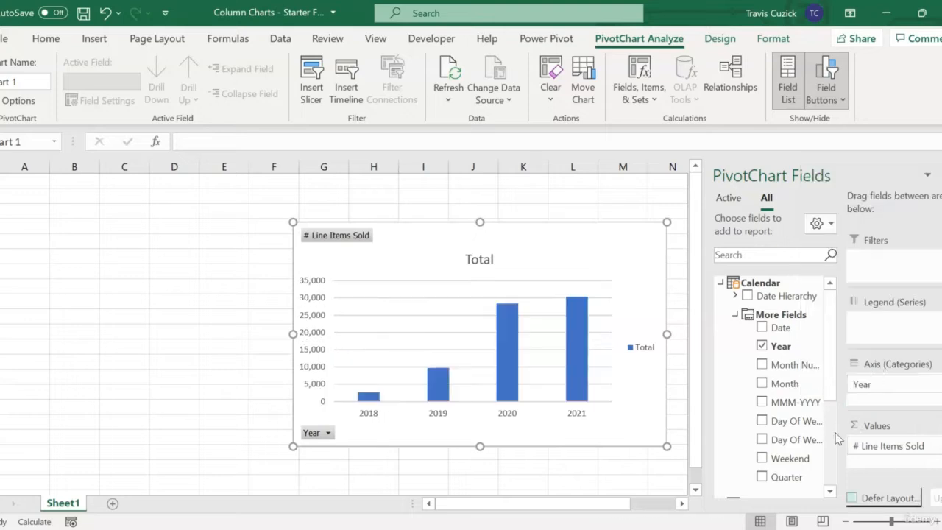
pyautogui.moveTo(787, 477); pyautogui.dragTo(897, 407)
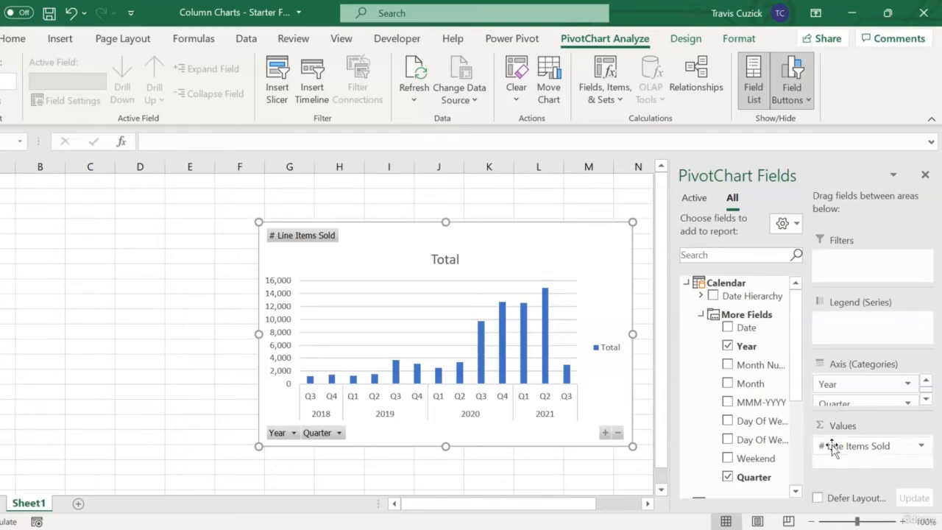
# Split the columns into series by adding ProductCategory from the Products table to the chart legend.
pyautogui.click(701, 314)
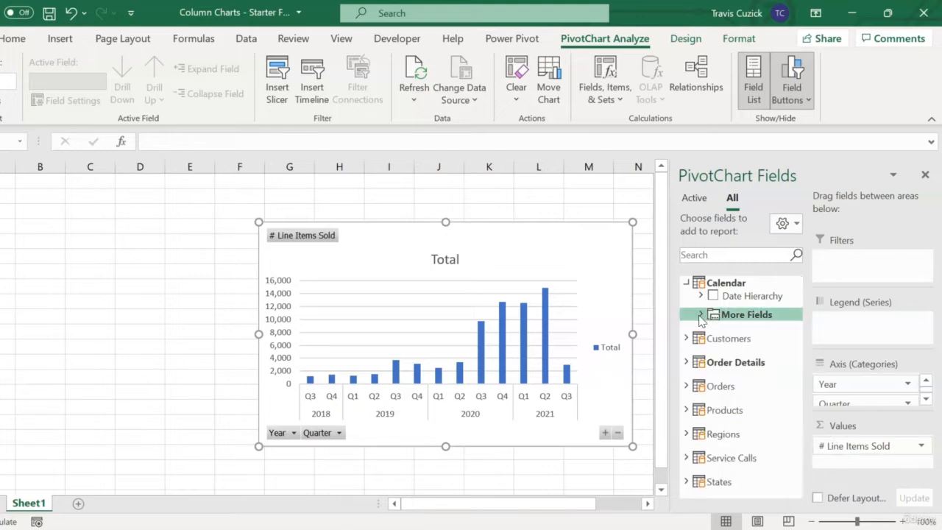
pyautogui.click(686, 282)
pyautogui.click(687, 378)
pyautogui.moveTo(740, 463); pyautogui.dragTo(862, 322)
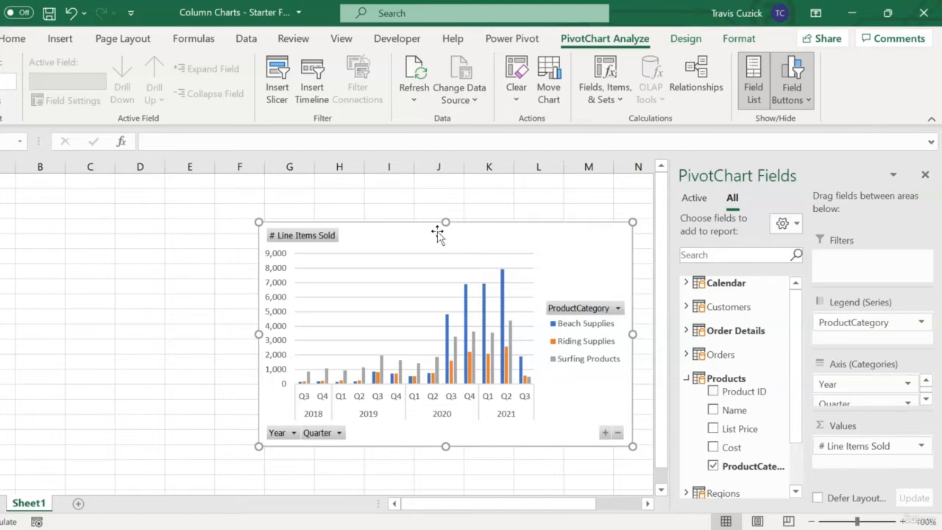
# Widen the PivotChart, close its field list, and move the chart to start near cell A3.
pyautogui.moveTo(258, 333); pyautogui.dragTo(139, 334)
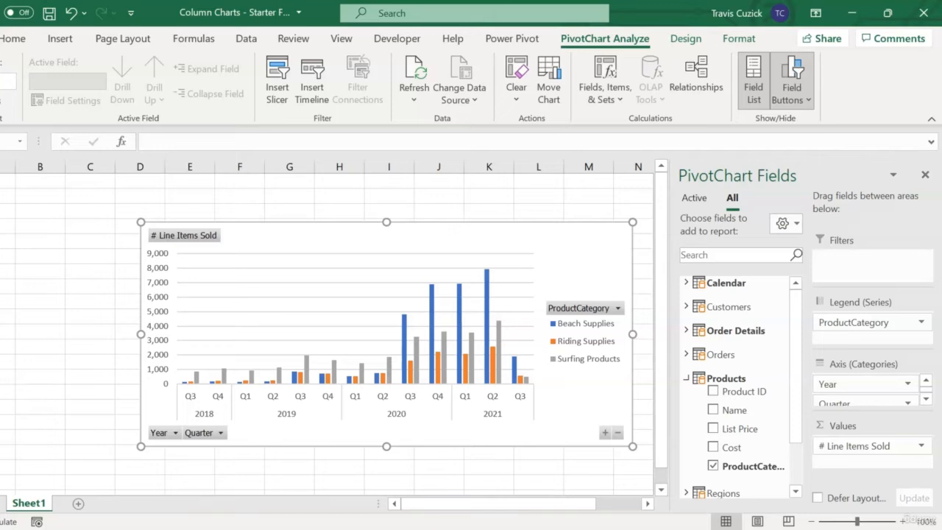
pyautogui.click(926, 175)
pyautogui.moveTo(519, 234); pyautogui.dragTo(421, 224)
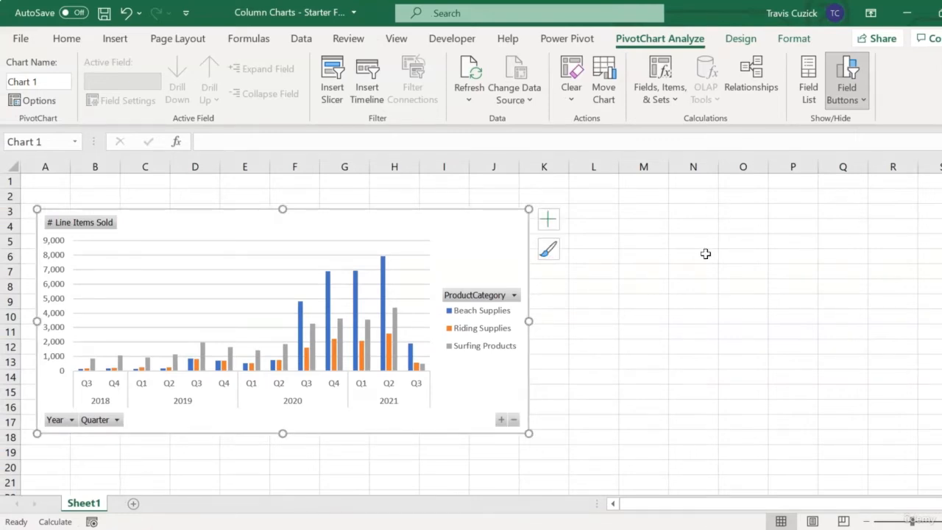
# Insert a slicer for the Name field of the Regions table, choosing from all tables.
pyautogui.click(331, 80)
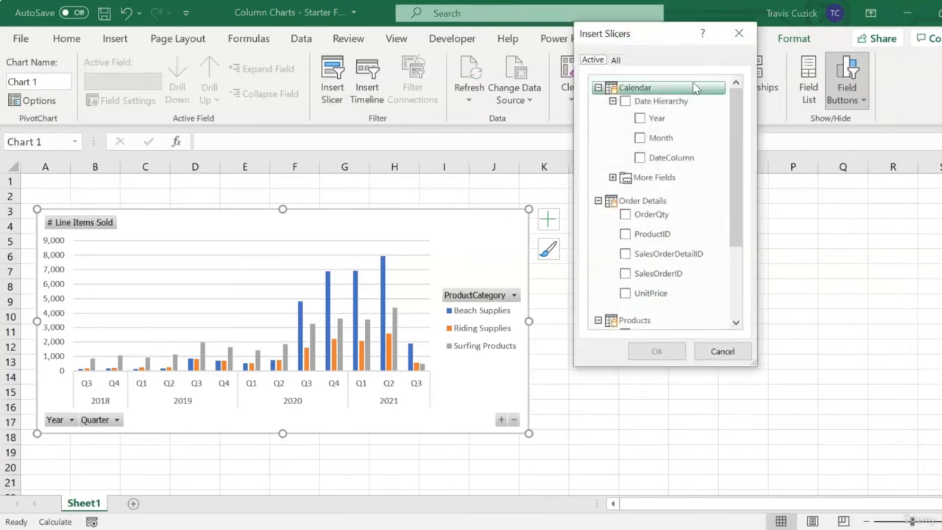
pyautogui.click(616, 61)
pyautogui.moveTo(737, 126); pyautogui.dragTo(718, 255)
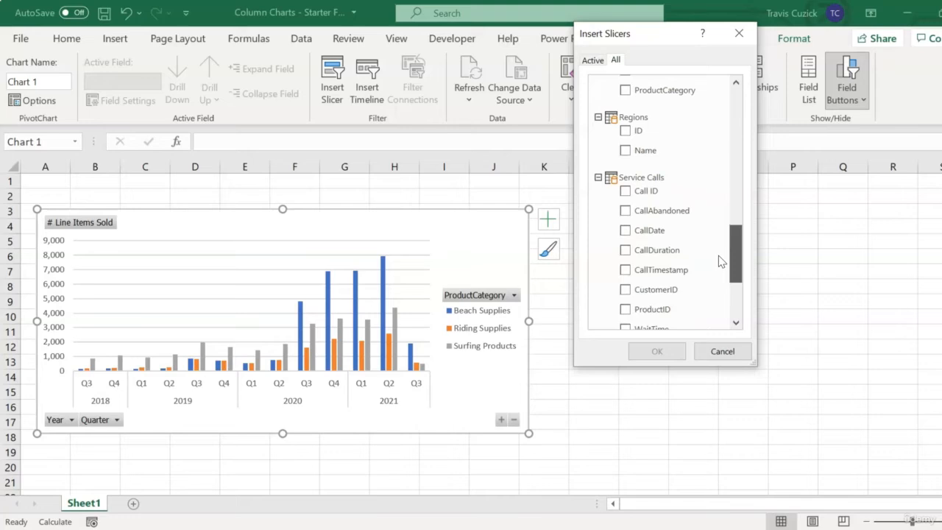
pyautogui.click(626, 152)
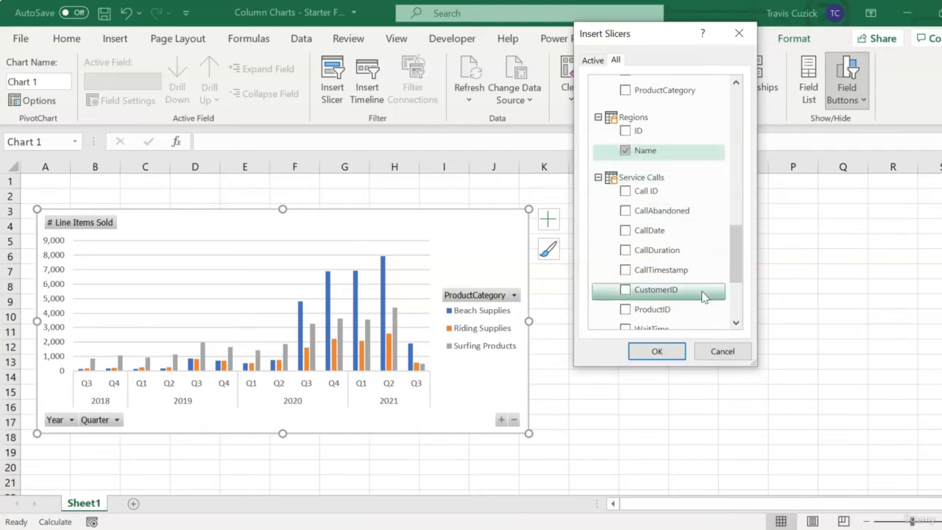
pyautogui.click(657, 352)
# Place the slicer beside the chart, give it 3 button columns, and resize it to about 4.79" wide and 1.42" high.
pyautogui.moveTo(482, 246); pyautogui.dragTo(636, 204)
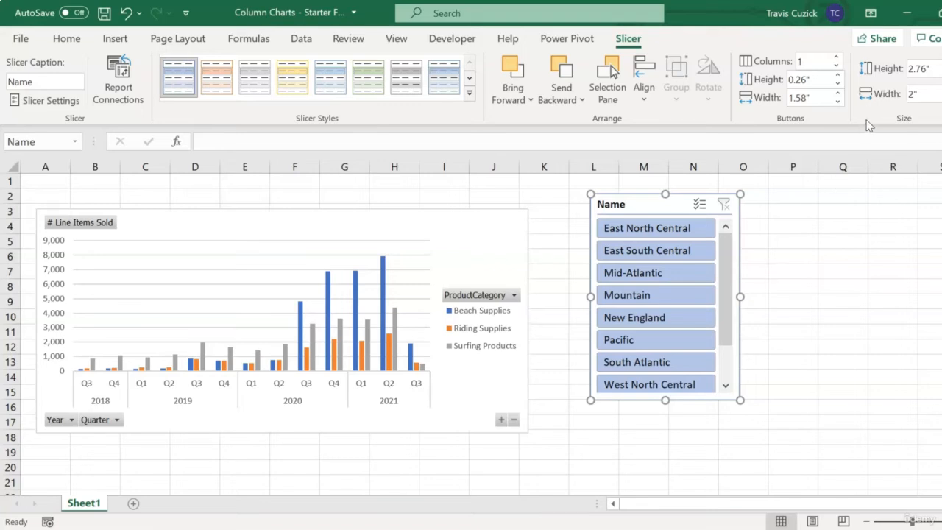
pyautogui.click(837, 57)
pyautogui.click(837, 57)
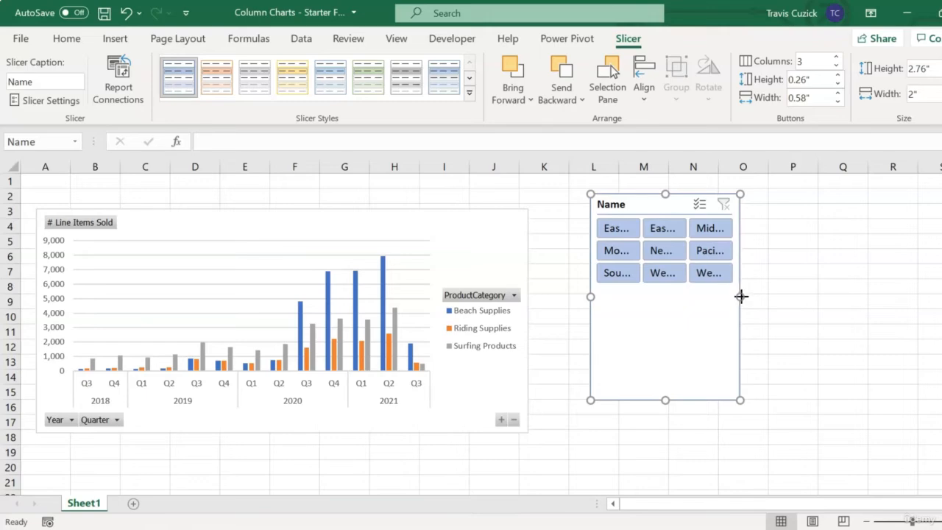
pyautogui.moveTo(740, 296); pyautogui.dragTo(928, 300)
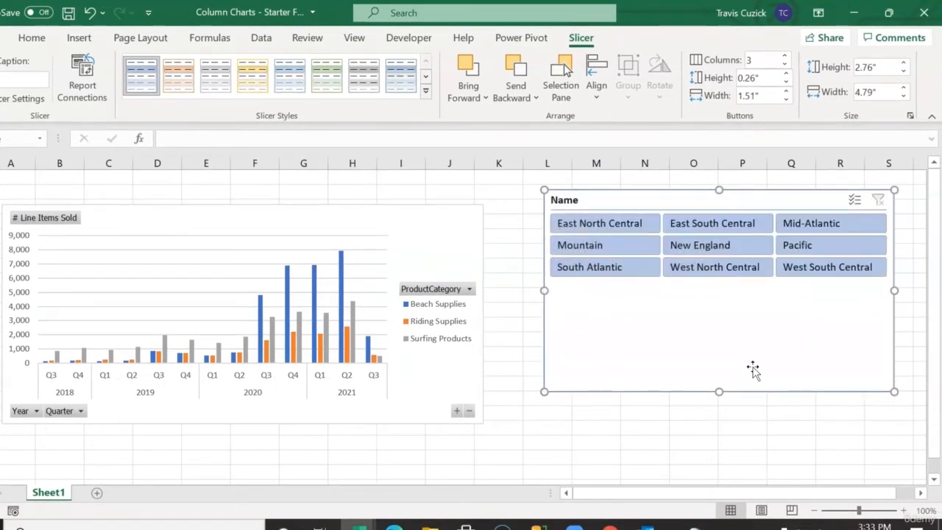
pyautogui.moveTo(717, 391); pyautogui.dragTo(731, 292)
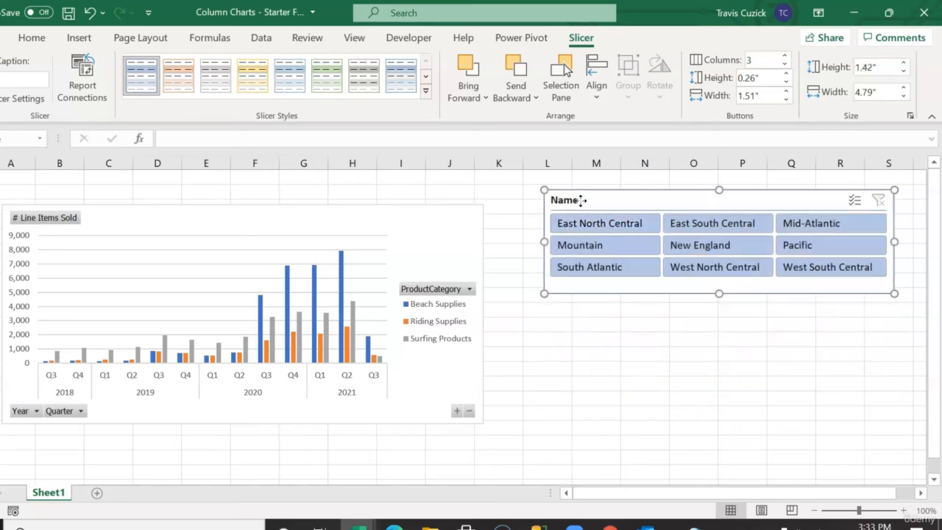
# Change the slicer caption to Region and align the slicer's upper edge with the chart's.
pyautogui.click(50, 82)
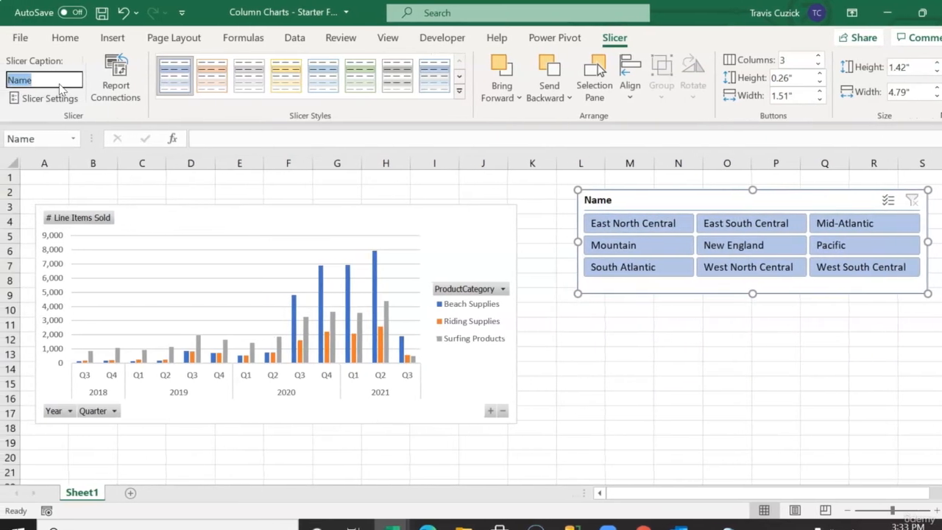
pyautogui.write('Region')
pyautogui.press('Return')
pyautogui.moveTo(775, 201); pyautogui.dragTo(751, 217)
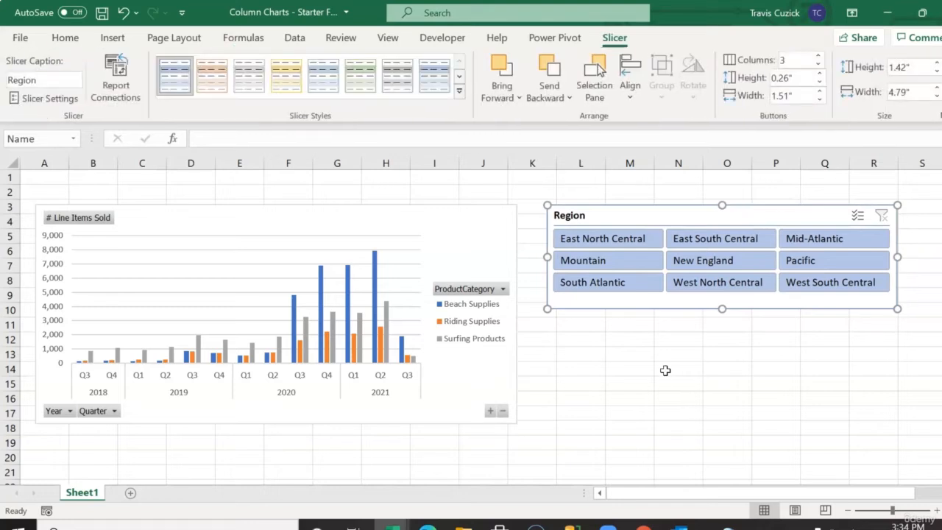
# Test the Region slicer by filtering to East North Central and to New England, and clear the filter.
pyautogui.click(591, 246)
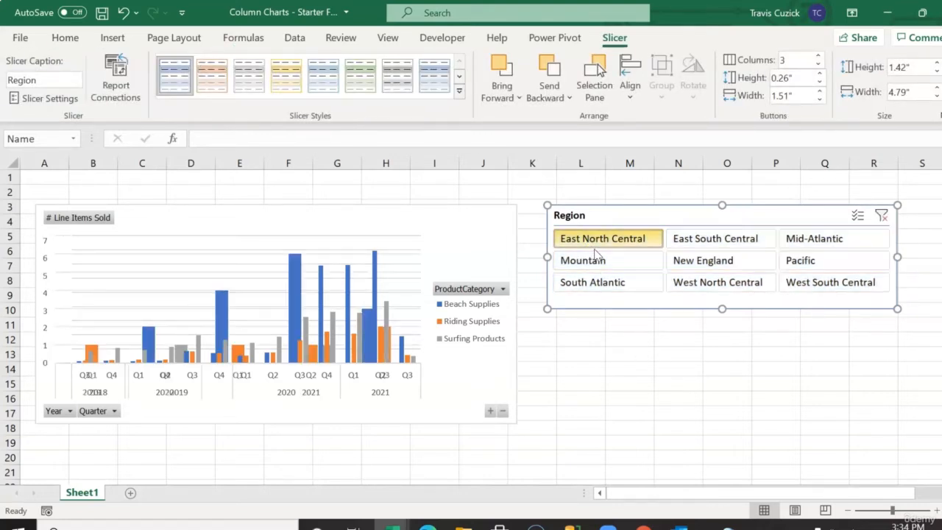
pyautogui.click(700, 271)
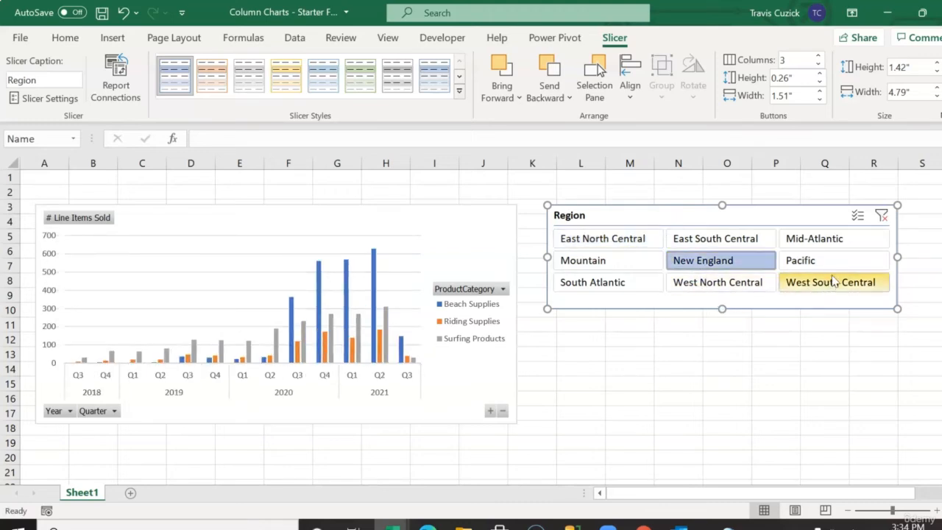
pyautogui.click(882, 215)
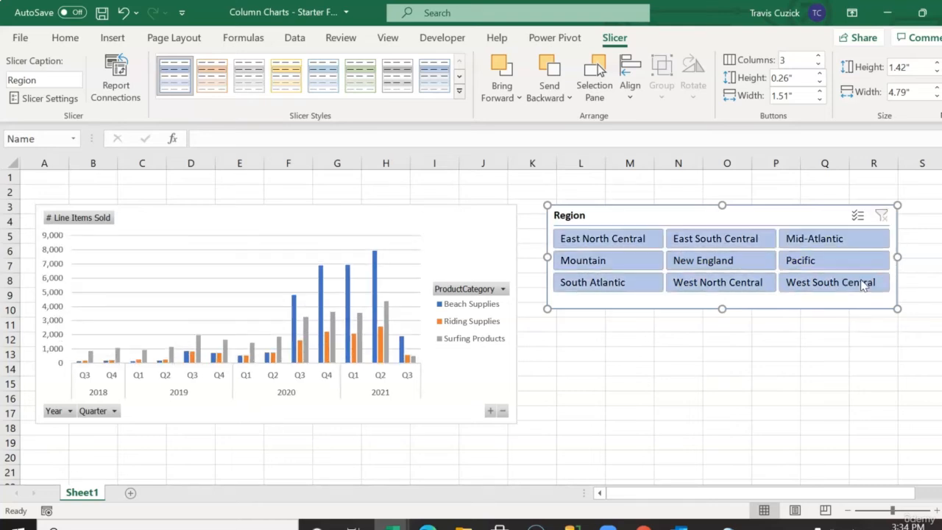
# Enable multi-select on the Region slicer and exclude East North Central and West North Central.
pyautogui.click(858, 216)
pyautogui.click(623, 243)
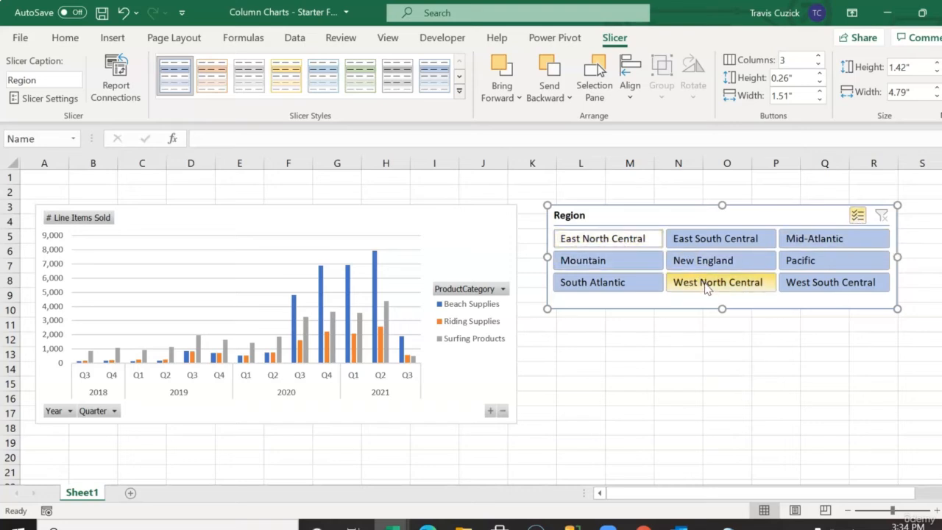
pyautogui.click(705, 286)
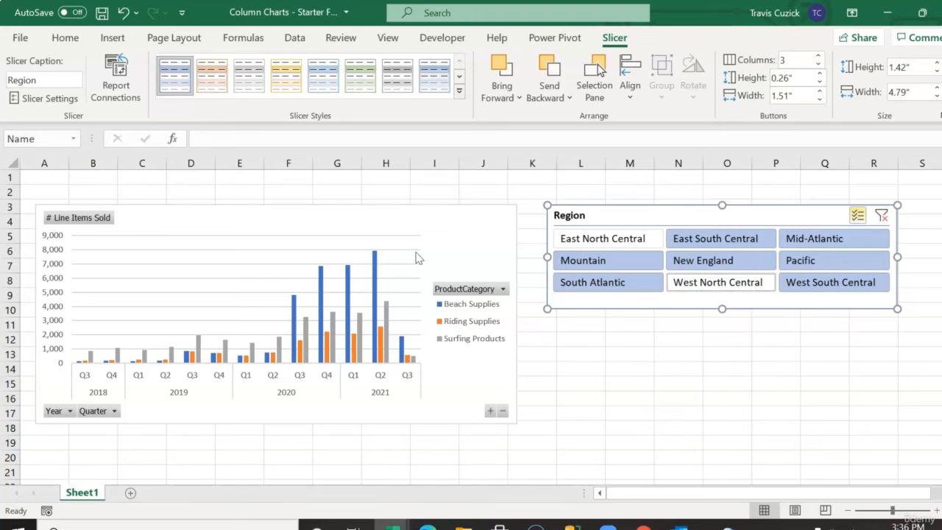
# Change the PivotChart's type from Clustered Column to Stacked Column.
pyautogui.click(445, 243)
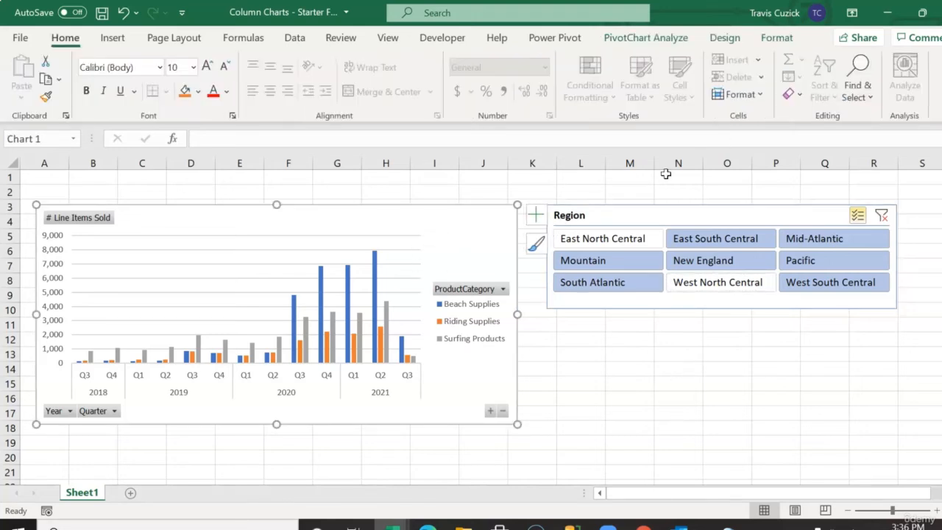
pyautogui.click(734, 39)
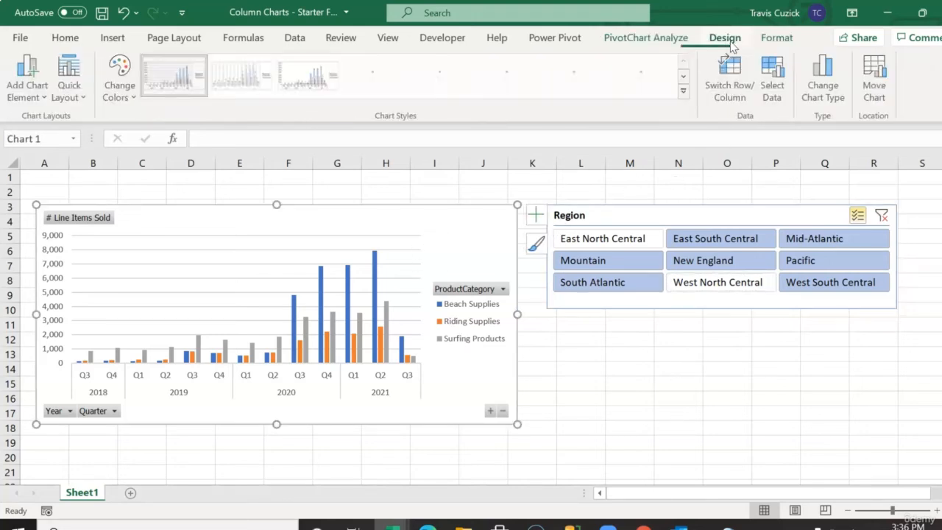
pyautogui.click(826, 89)
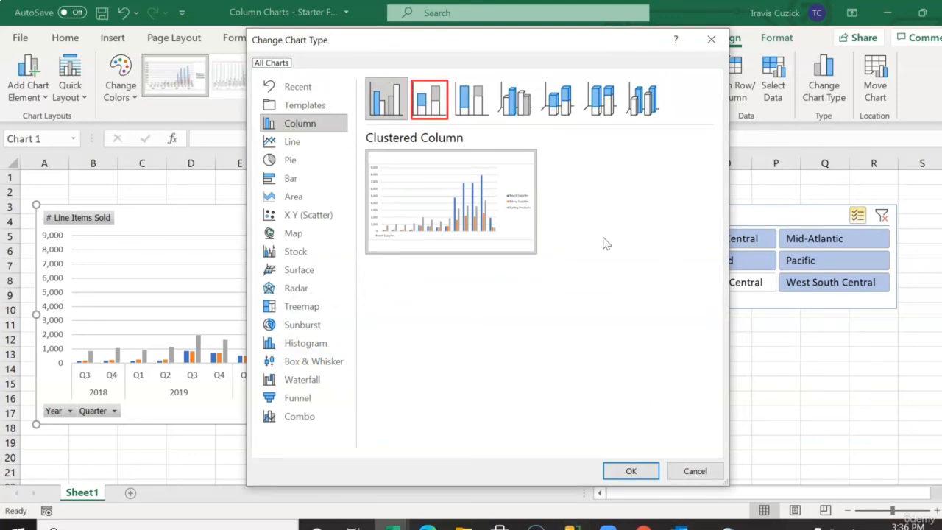
pyautogui.click(435, 109)
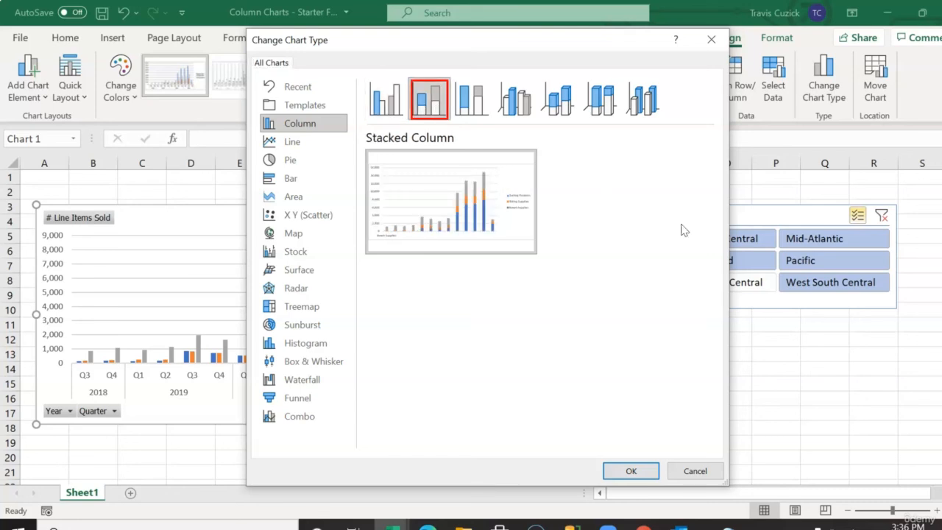
pyautogui.click(634, 472)
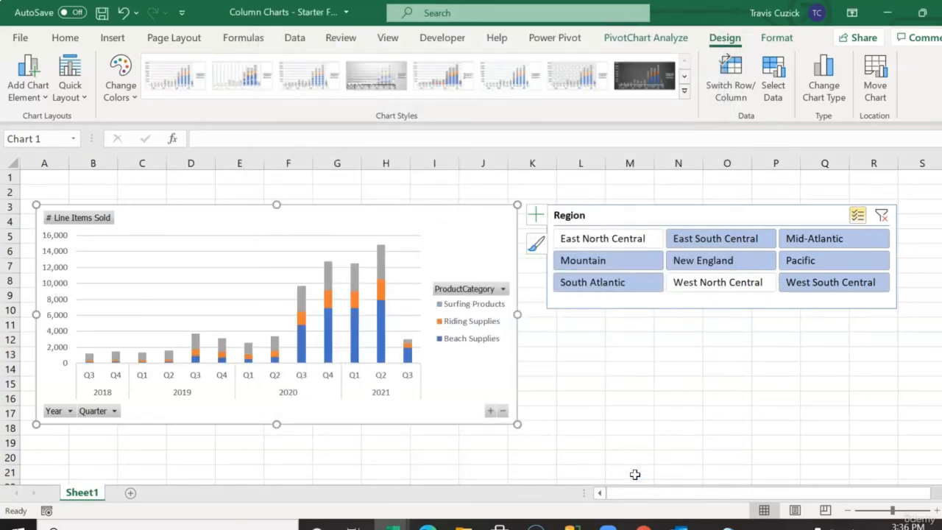